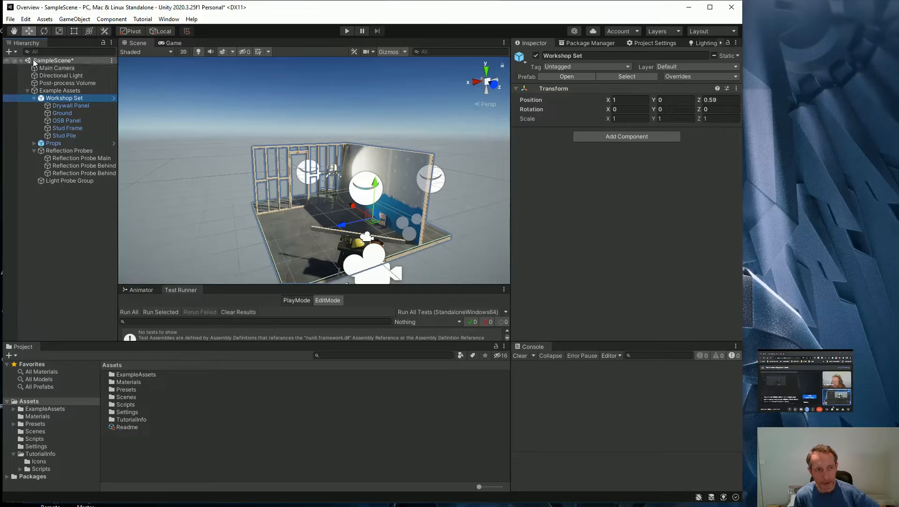
Save the changes made to SampleScene.
{"action": "left_click", "coordinate": [38, 60]}
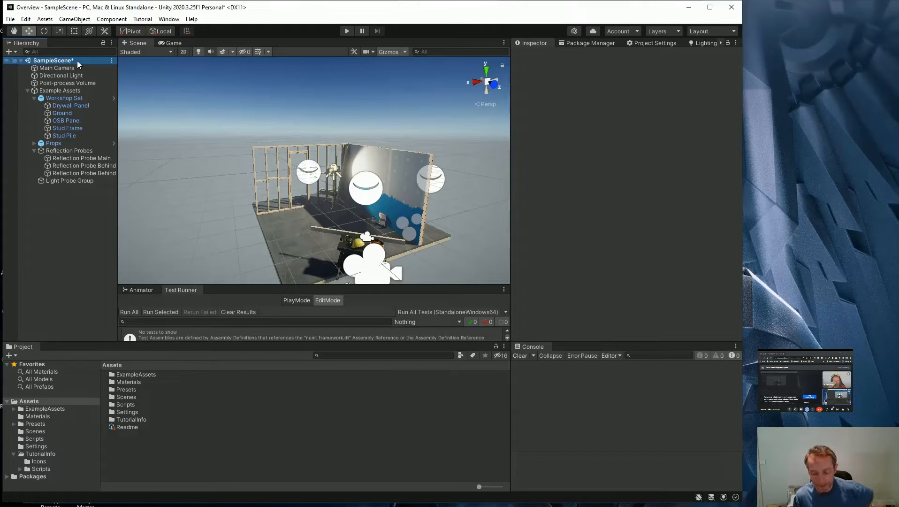
{"action": "key", "text": "ctrl+s"}
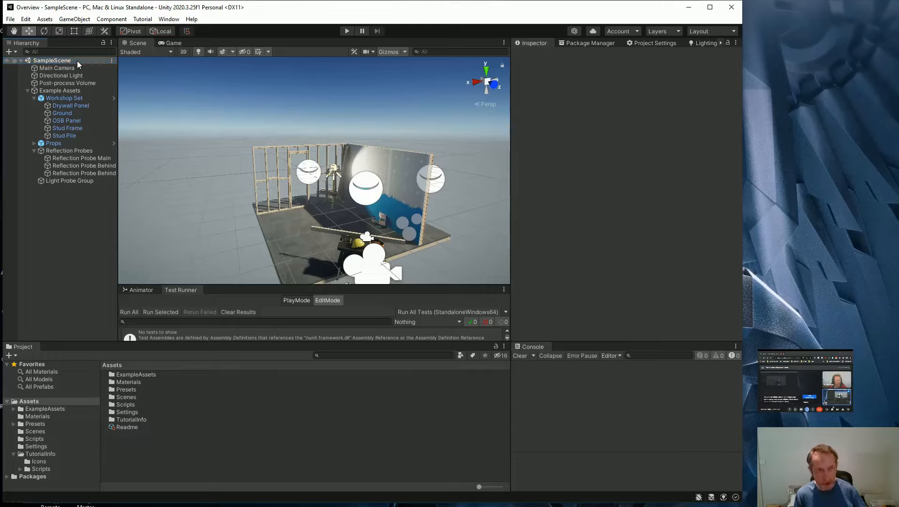
{"action": "left_click", "coordinate": [11, 20]}
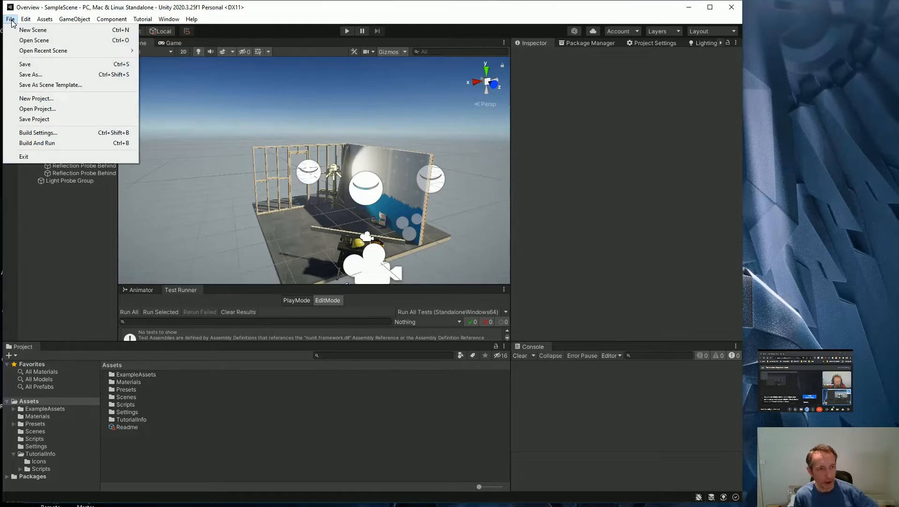
{"action": "left_click", "coordinate": [28, 64]}
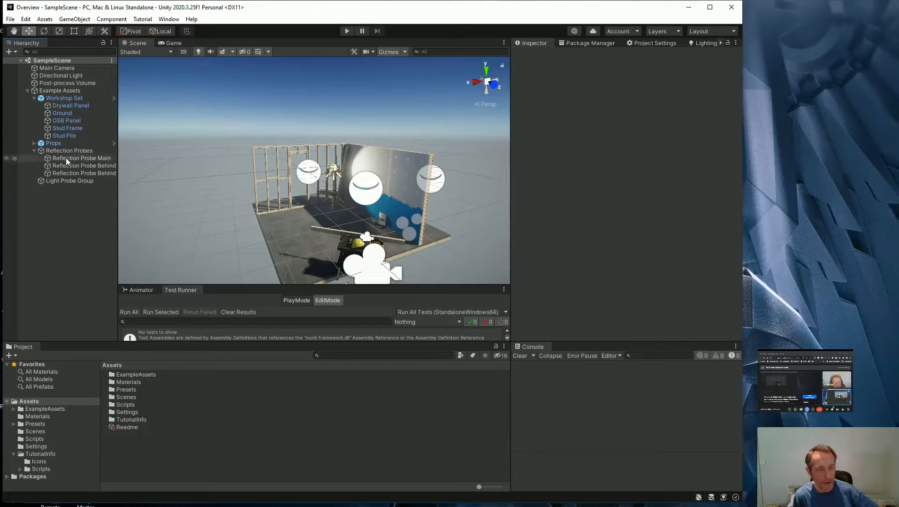
Examine the Audio and Physics component categories available for the Workshop Set object.
{"action": "left_click", "coordinate": [64, 98]}
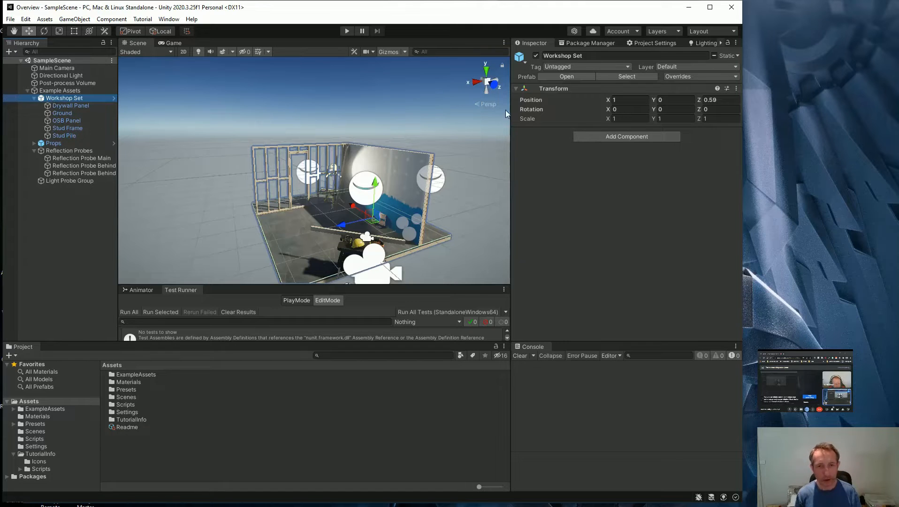
{"action": "left_click", "coordinate": [628, 138]}
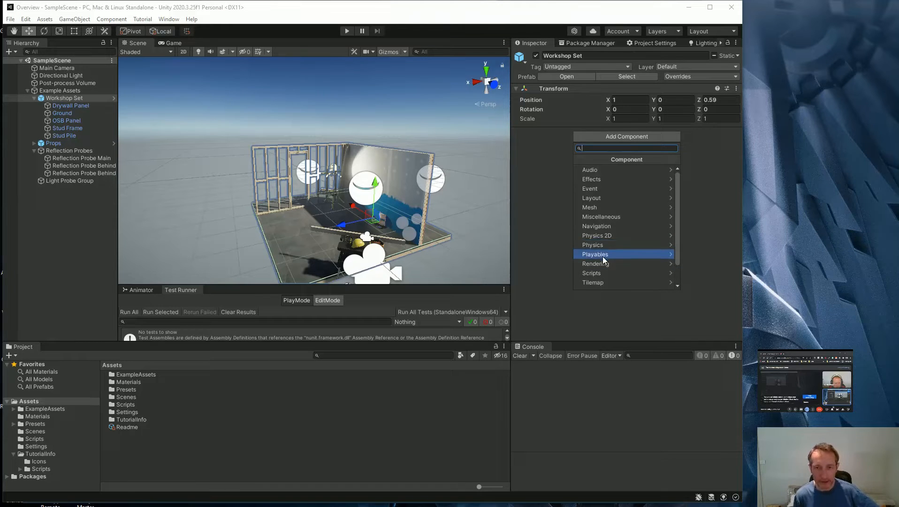
{"action": "left_click", "coordinate": [605, 171]}
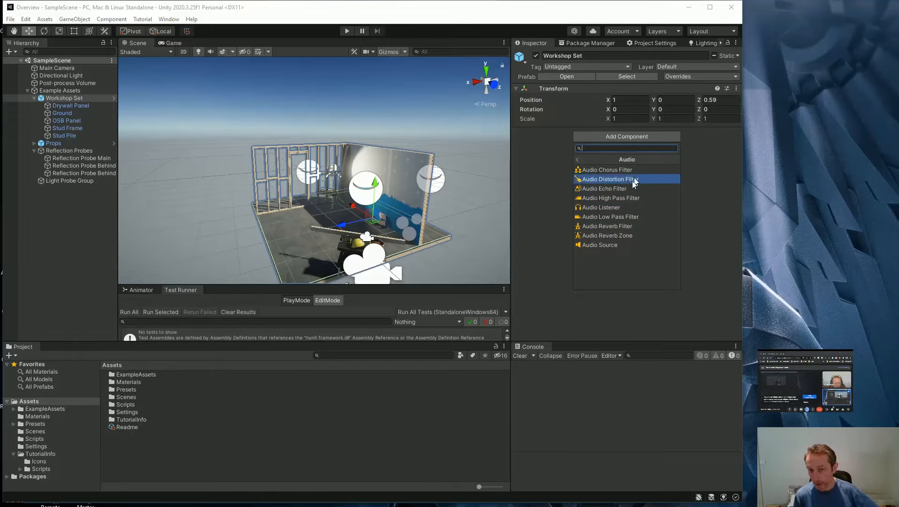
{"action": "left_click", "coordinate": [578, 159]}
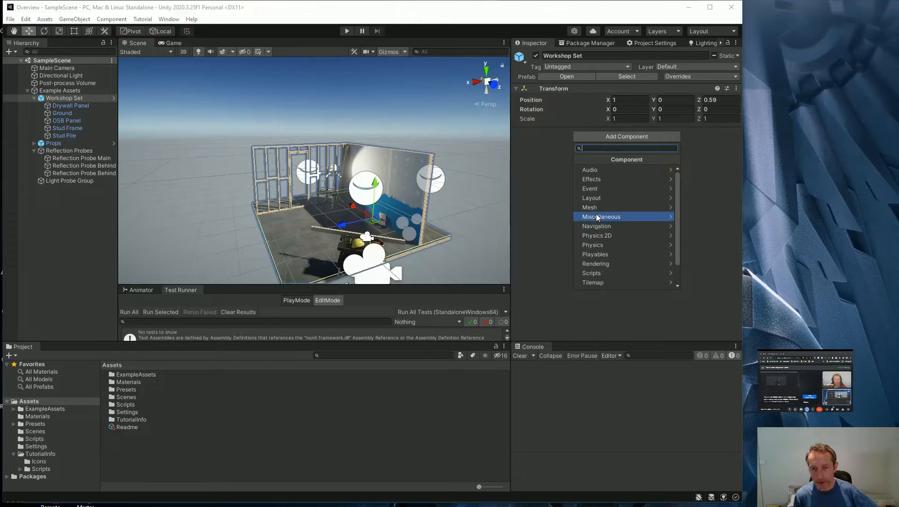
{"action": "left_click", "coordinate": [593, 246]}
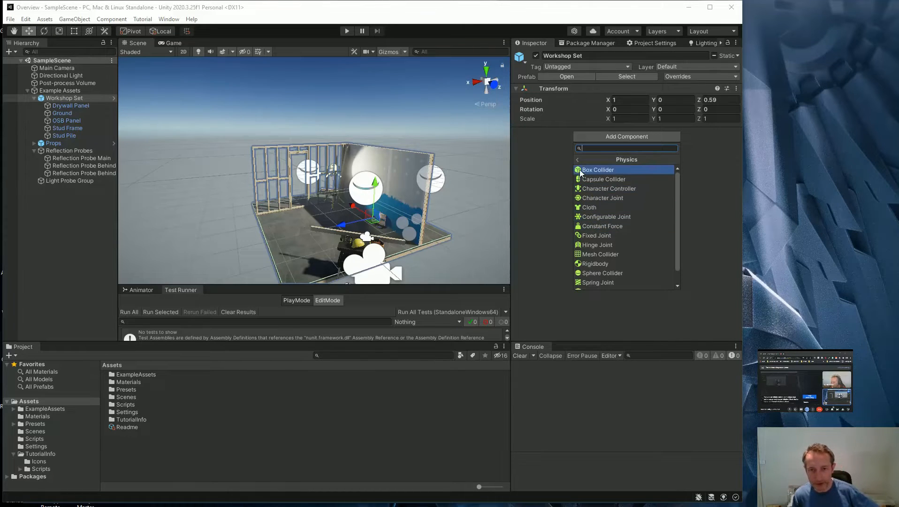
{"action": "scroll", "coordinate": [619, 246], "scroll_direction": "down", "scroll_amount": 1}
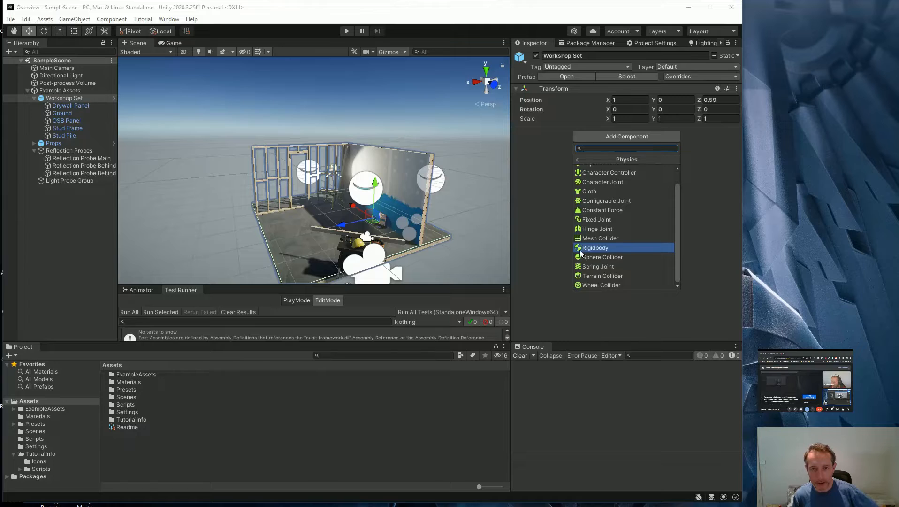
{"action": "scroll", "coordinate": [609, 264], "scroll_direction": "up", "scroll_amount": 1}
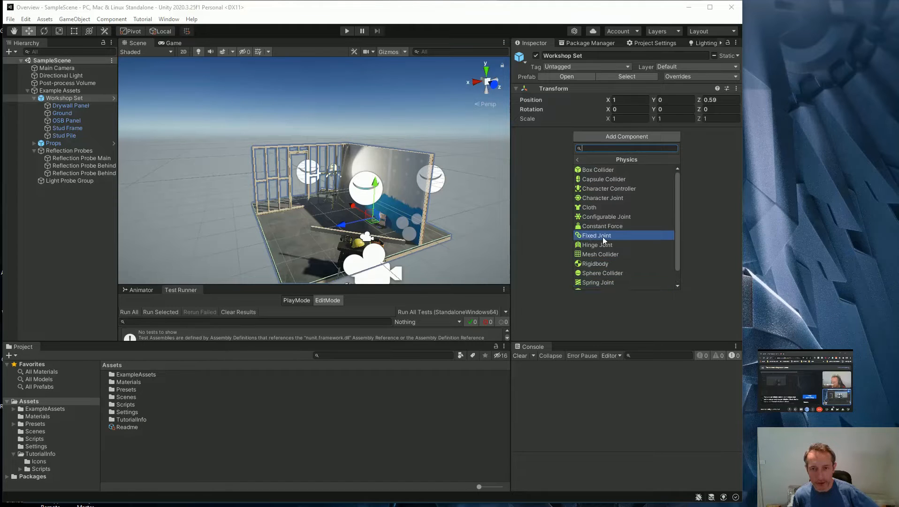
{"action": "scroll", "coordinate": [601, 228], "scroll_direction": "down", "scroll_amount": 1}
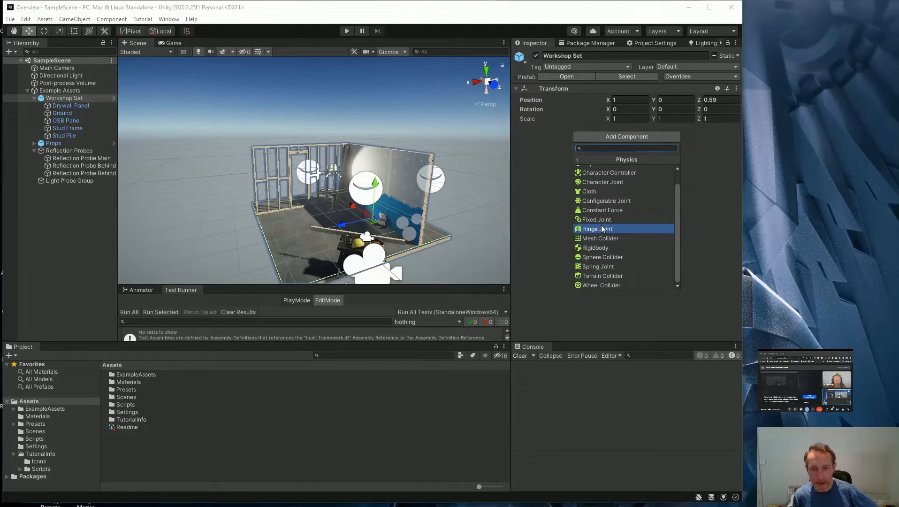
{"action": "scroll", "coordinate": [610, 232], "scroll_direction": "up", "scroll_amount": 1}
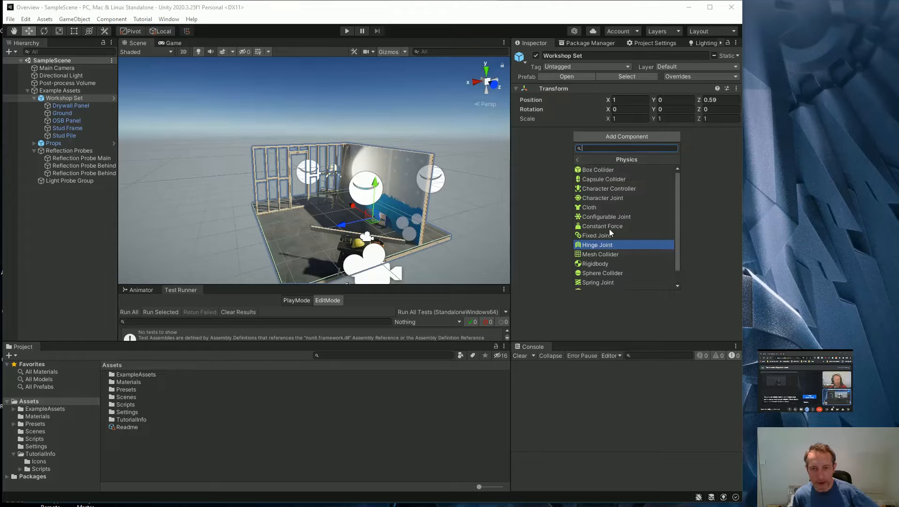
Search the available components for "rig" and add a Rigidbody to the Workshop Set object.
{"action": "left_click", "coordinate": [577, 160]}
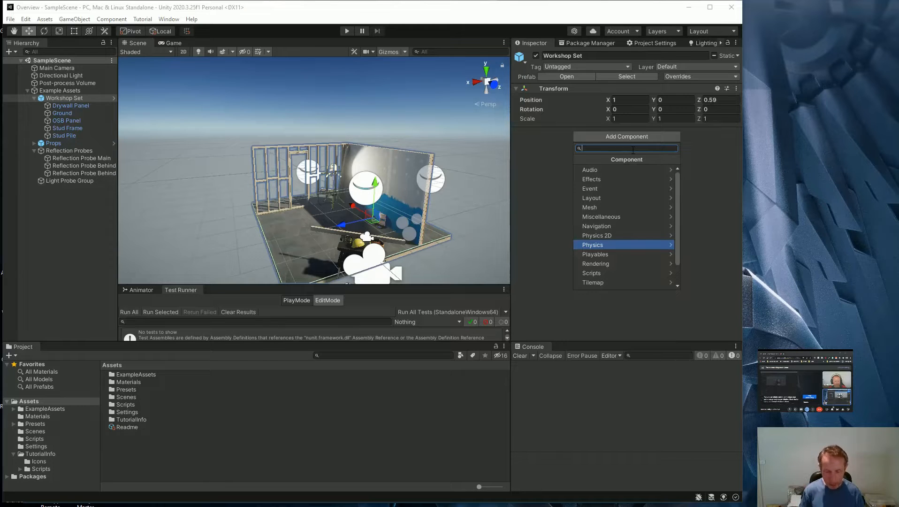
{"action": "type", "text": "rig"}
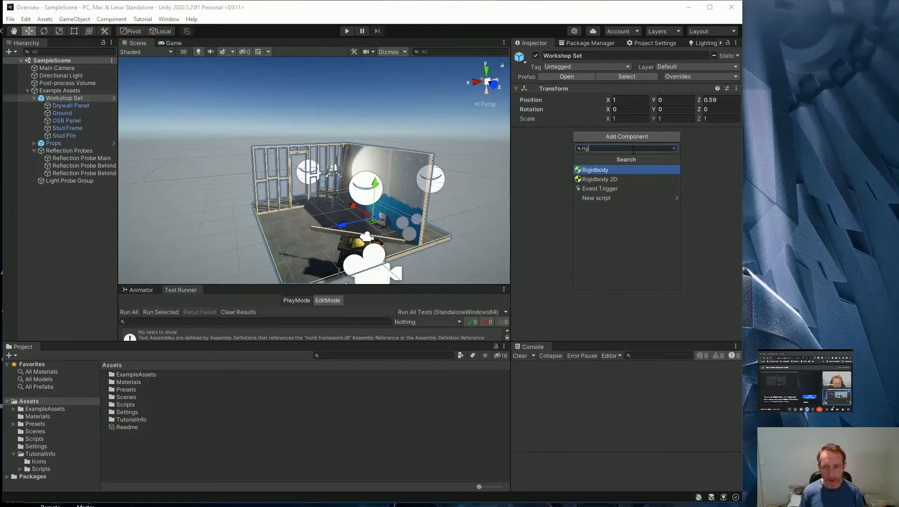
{"action": "left_click", "coordinate": [605, 168]}
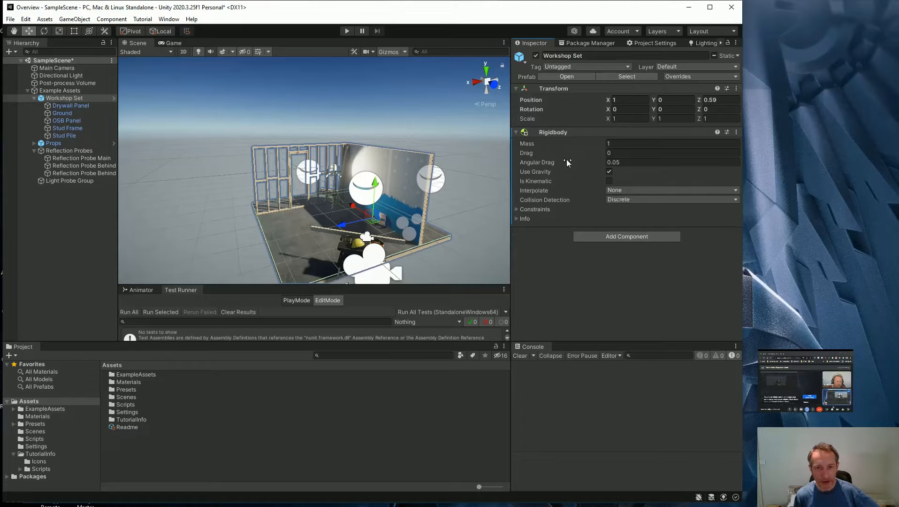
{"action": "left_click", "coordinate": [612, 236]}
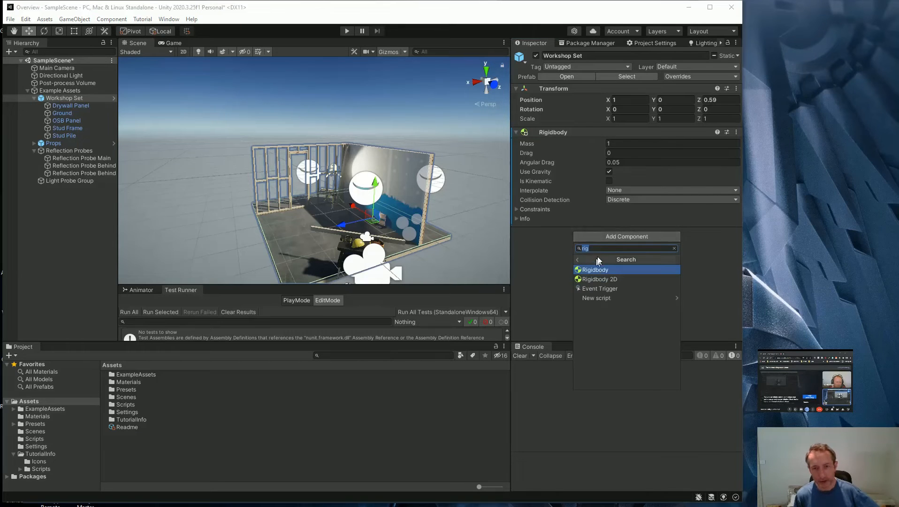
{"action": "left_click", "coordinate": [673, 248]}
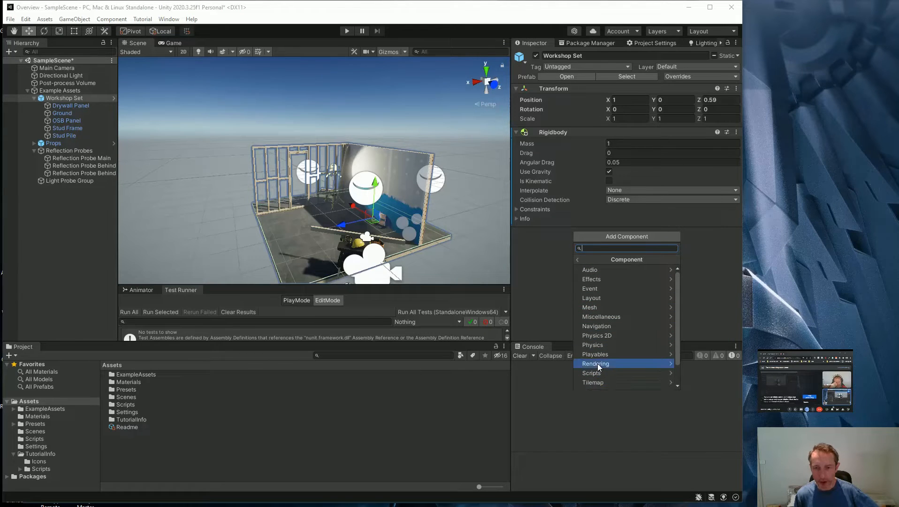
{"action": "left_click", "coordinate": [530, 391]}
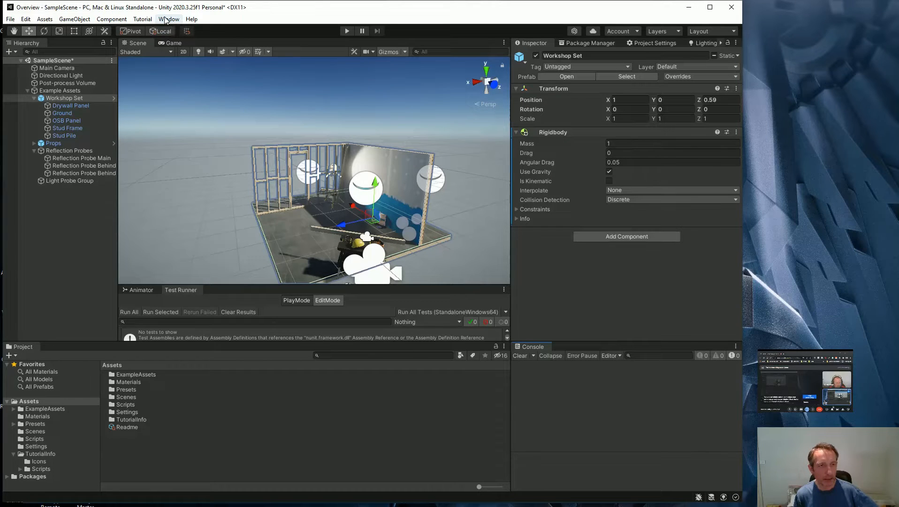
Show the About Unity information window and close it.
{"action": "left_click", "coordinate": [192, 19]}
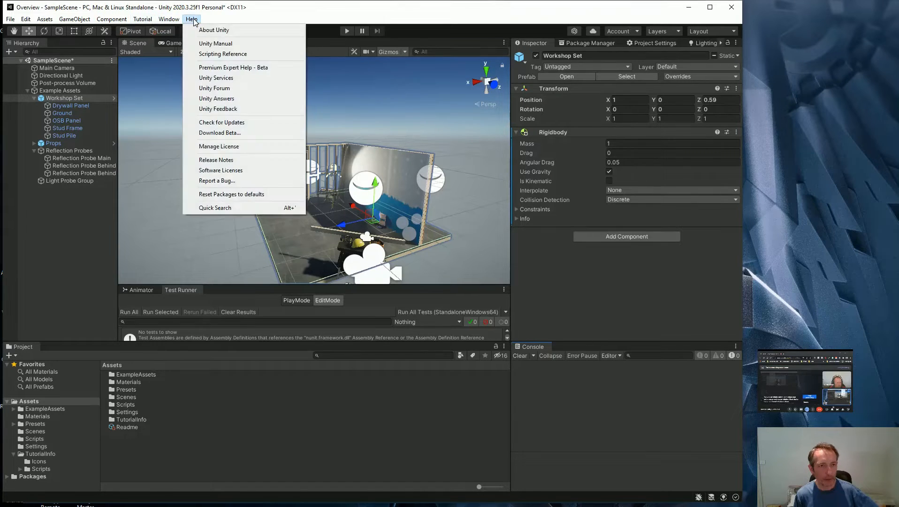
{"action": "left_click", "coordinate": [220, 30]}
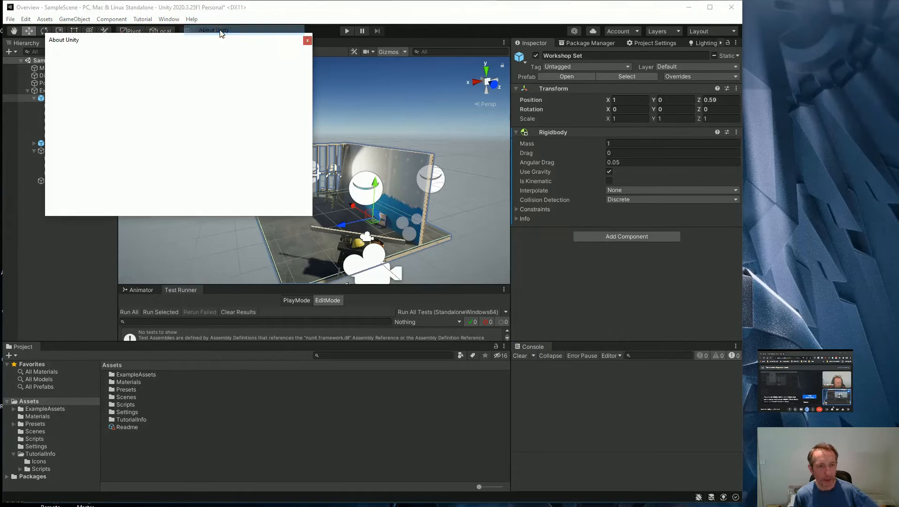
{"action": "left_click", "coordinate": [307, 40]}
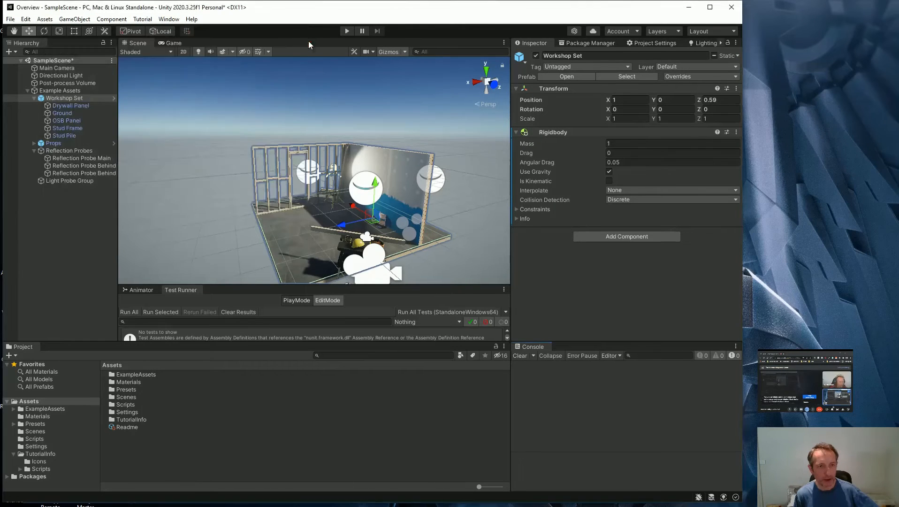
Open the Unity Manual, reposition its browser window over the editor, and close the duplicate manual page.
{"action": "left_click", "coordinate": [195, 23]}
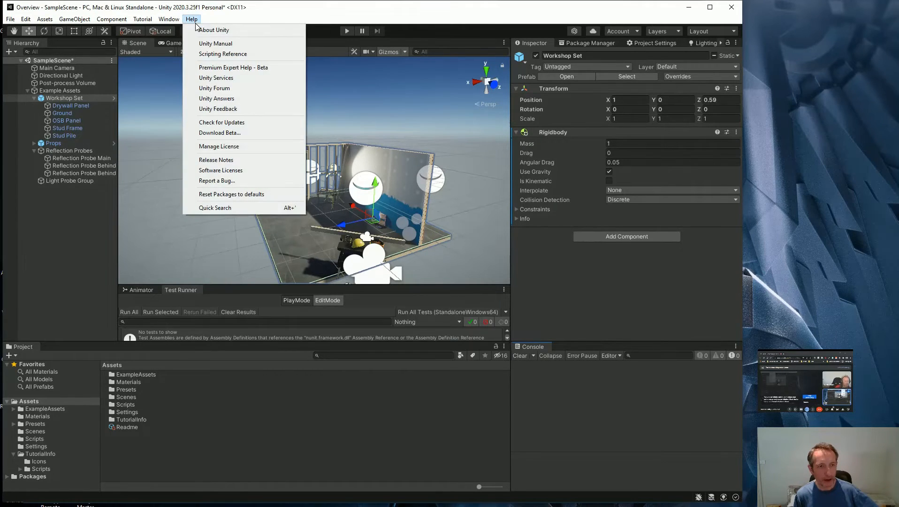
{"action": "left_click", "coordinate": [216, 43]}
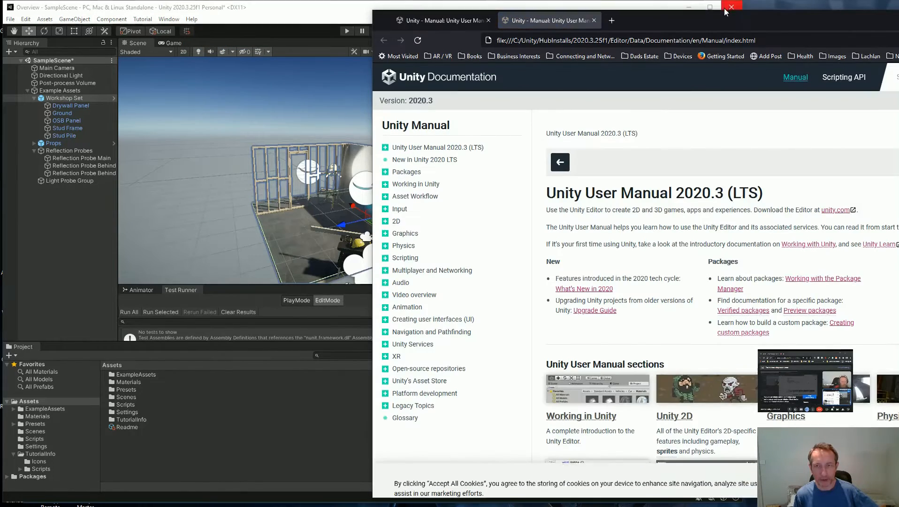
{"action": "left_click_drag", "start_coordinate": [721, 23], "coordinate": [547, 19]}
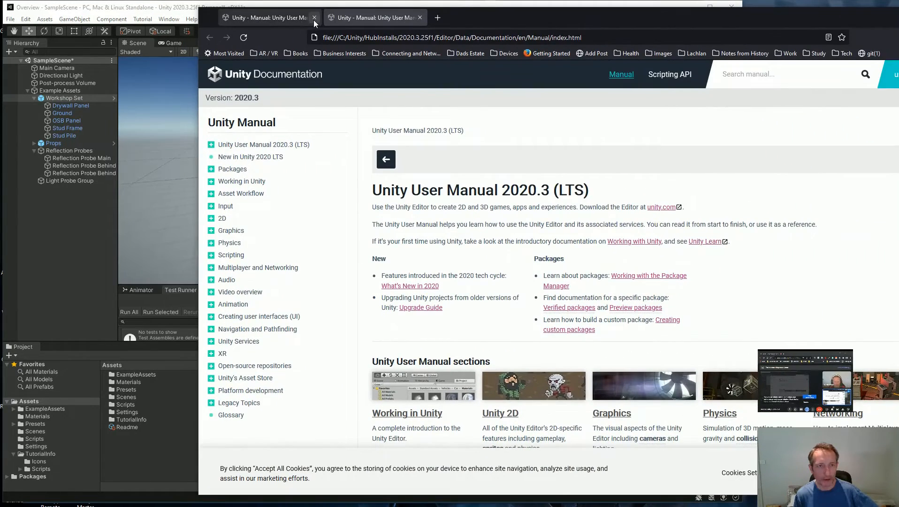
{"action": "left_click", "coordinate": [313, 18]}
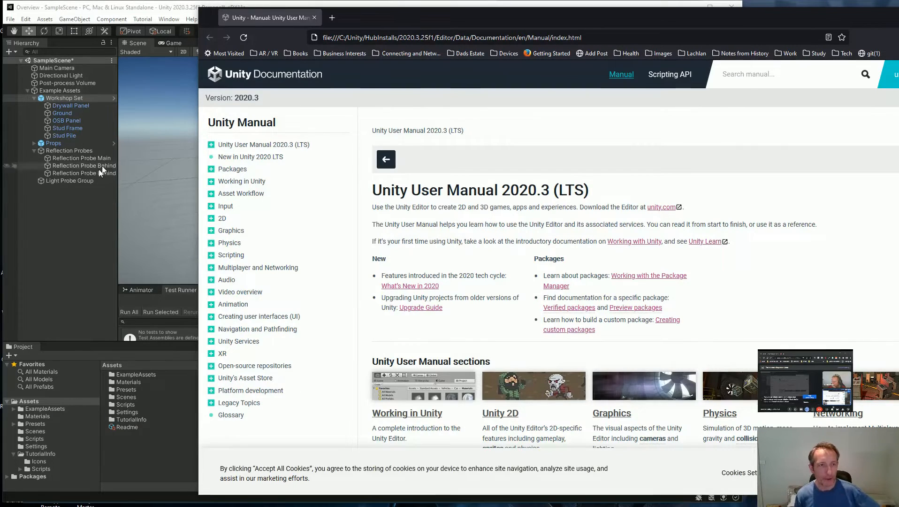
Return to the Unity editor, clear the object selection and open the Scripting Reference documentation.
{"action": "left_click", "coordinate": [45, 238]}
{"action": "left_click", "coordinate": [192, 19]}
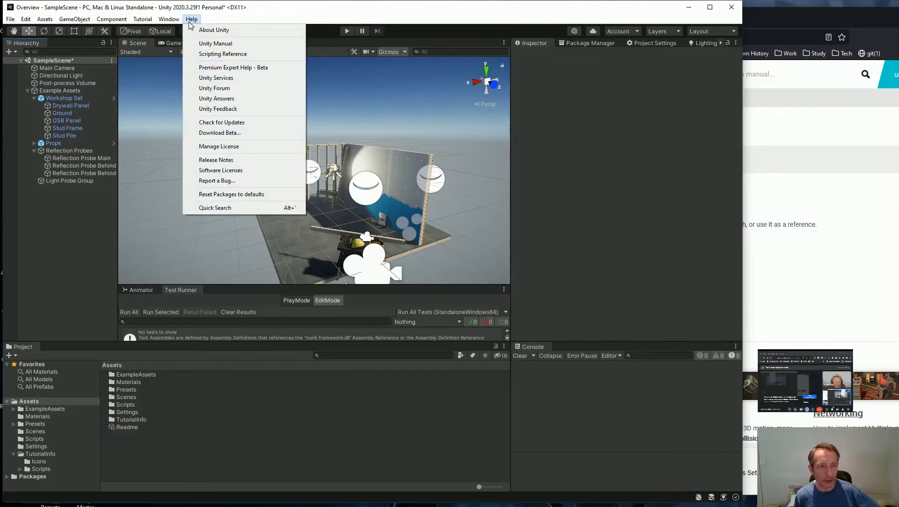
{"action": "left_click", "coordinate": [211, 54]}
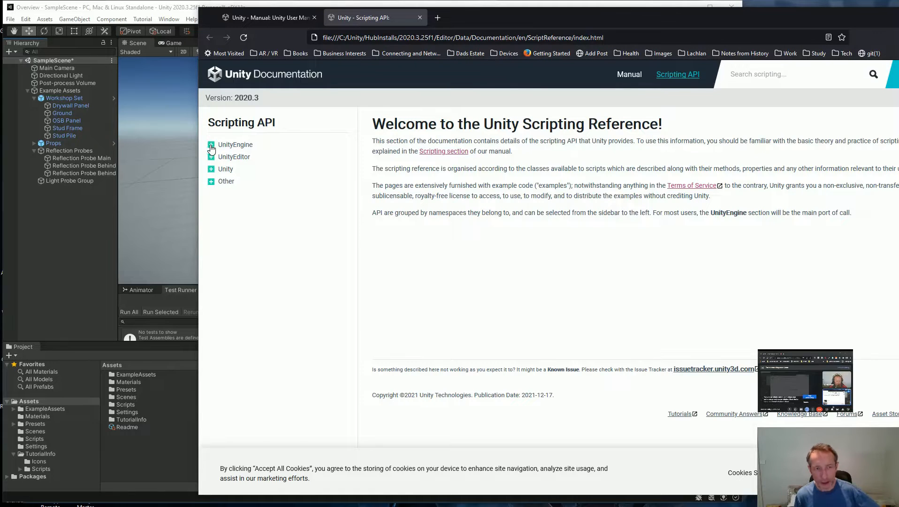
Look through the namespaces under UnityEngine in the Scripting API index, and collapse the list again.
{"action": "left_click", "coordinate": [211, 146]}
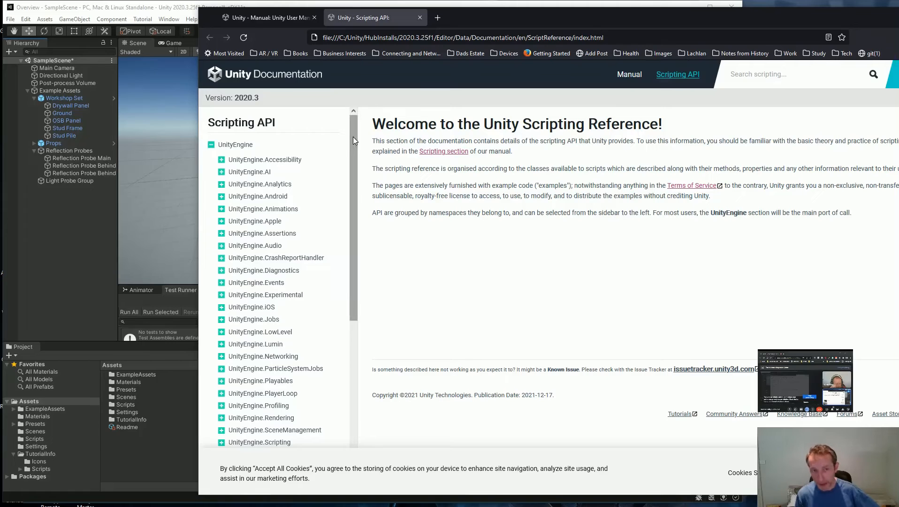
{"action": "left_click_drag", "start_coordinate": [354, 136], "coordinate": [361, 329]}
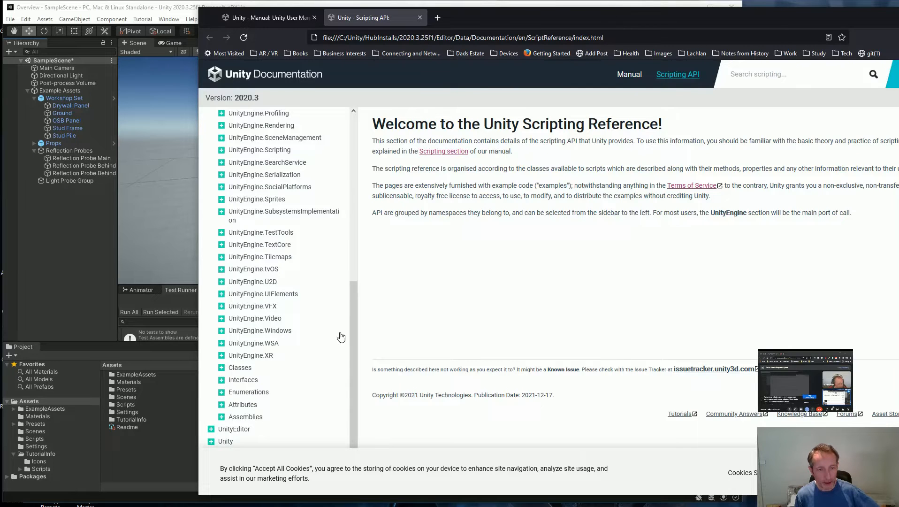
{"action": "left_click_drag", "start_coordinate": [352, 320], "coordinate": [281, 166]}
{"action": "left_click", "coordinate": [251, 135]}
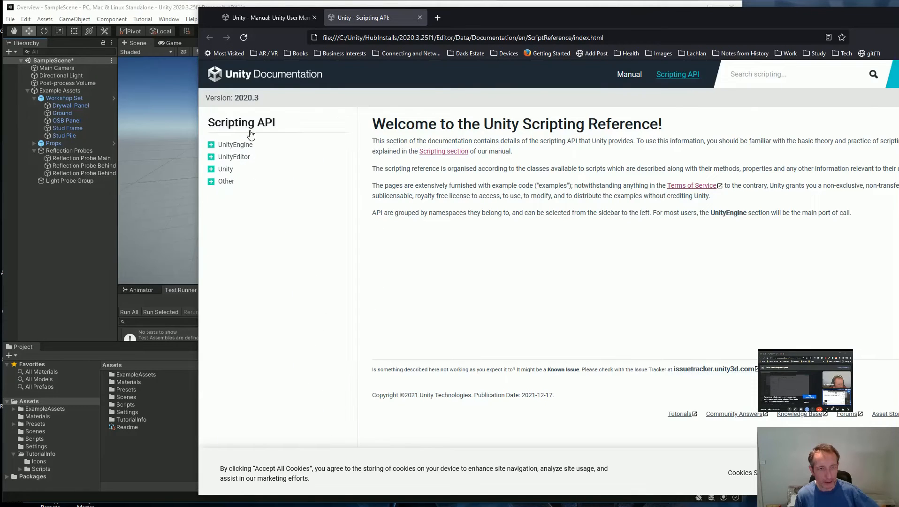
Expand UnityEngine in the Scripting API index and list the entries of its Classes group.
{"action": "left_click", "coordinate": [211, 144]}
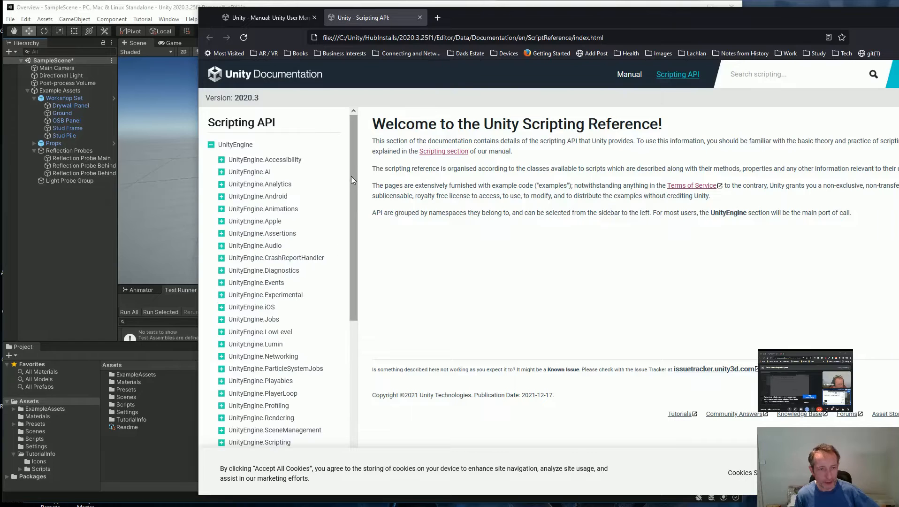
{"action": "left_click_drag", "start_coordinate": [352, 179], "coordinate": [374, 366]}
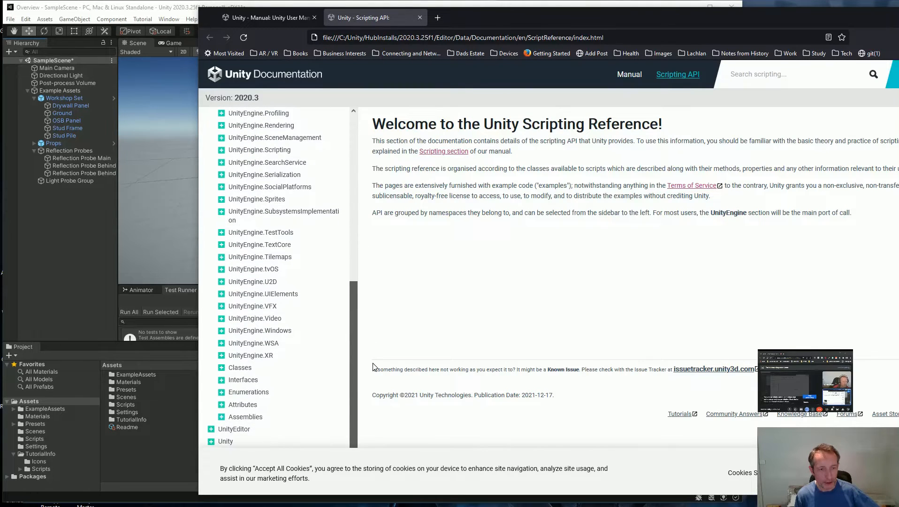
{"action": "left_click", "coordinate": [236, 368]}
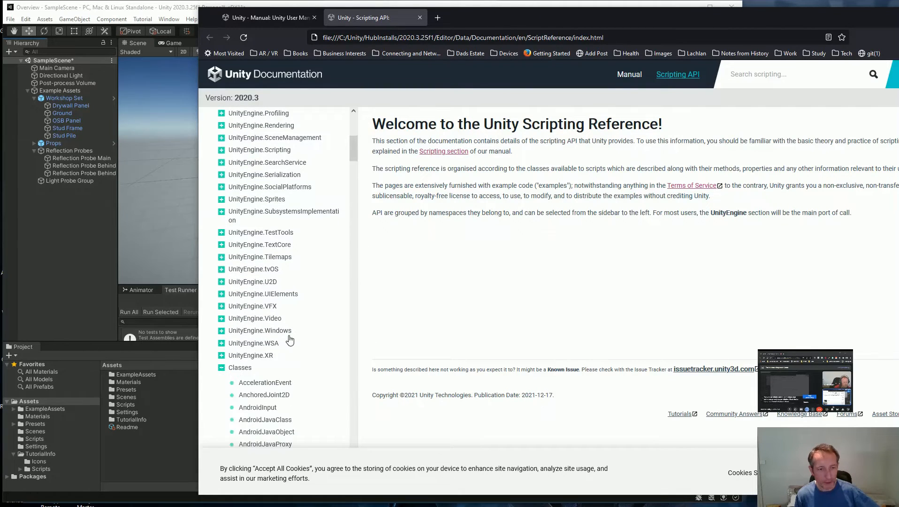
{"action": "scroll", "coordinate": [291, 333], "scroll_direction": "down", "scroll_amount": 5}
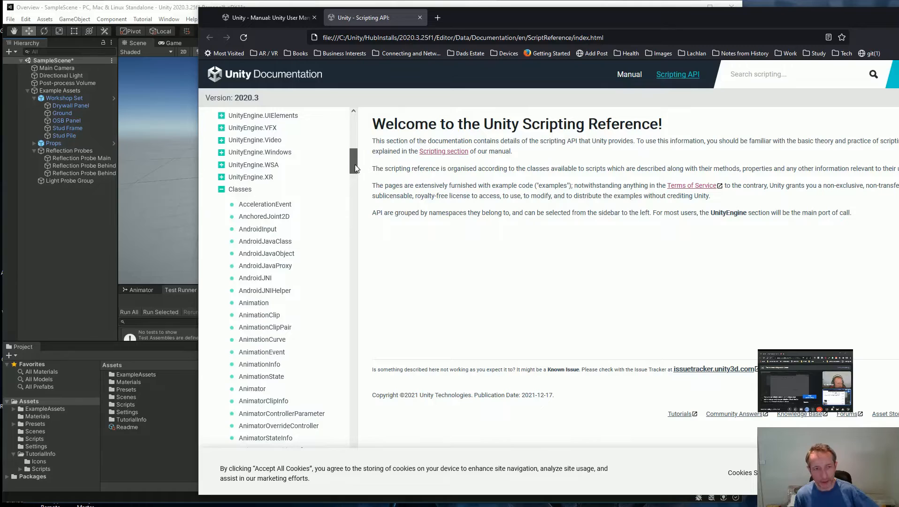
Find the Transform class in the Classes list, open its reference page and examine its Properties table.
{"action": "left_click_drag", "start_coordinate": [356, 165], "coordinate": [352, 441]}
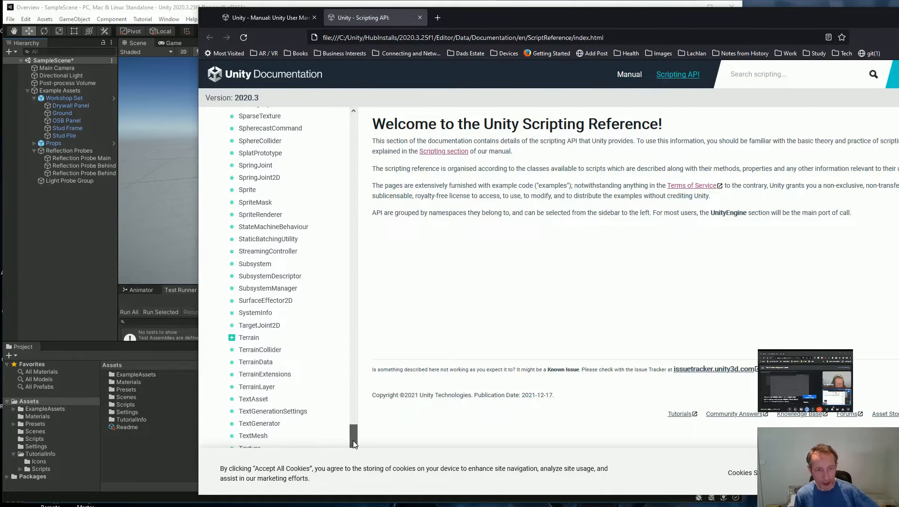
{"action": "scroll", "coordinate": [267, 424], "scroll_direction": "down", "scroll_amount": 4}
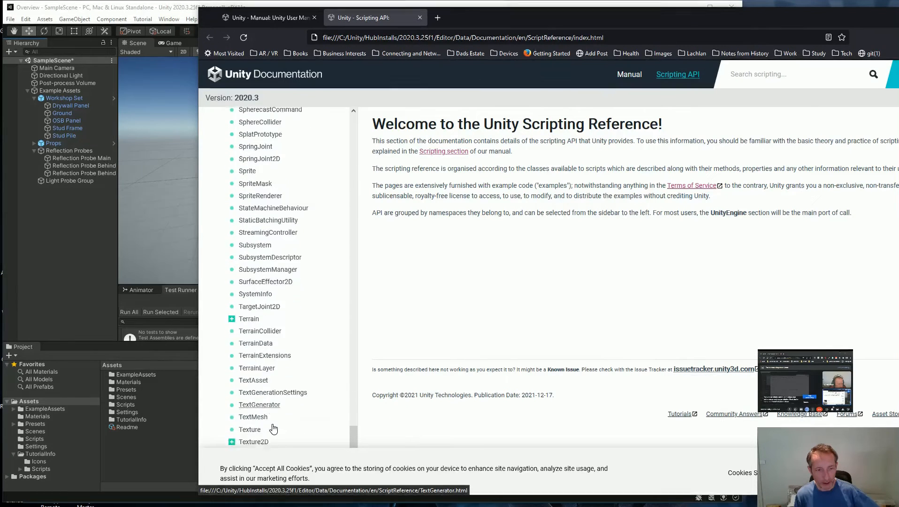
{"action": "scroll", "coordinate": [263, 401], "scroll_direction": "down", "scroll_amount": 3}
{"action": "scroll", "coordinate": [263, 401], "scroll_direction": "down", "scroll_amount": 3}
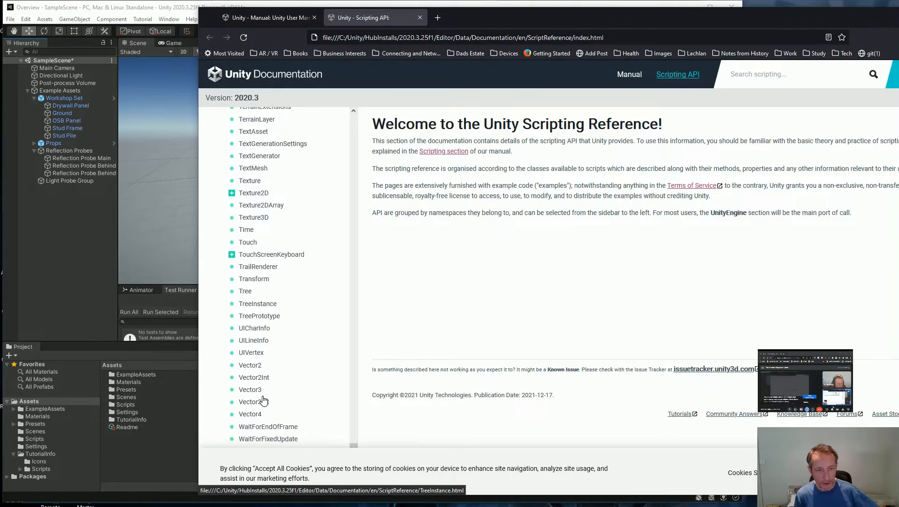
{"action": "left_click", "coordinate": [252, 283]}
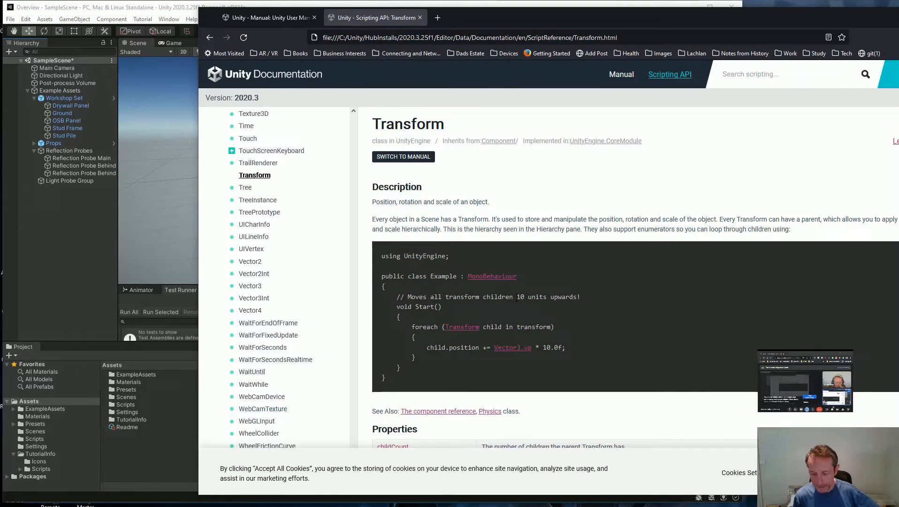
{"action": "scroll", "coordinate": [522, 329], "scroll_direction": "down", "scroll_amount": 6}
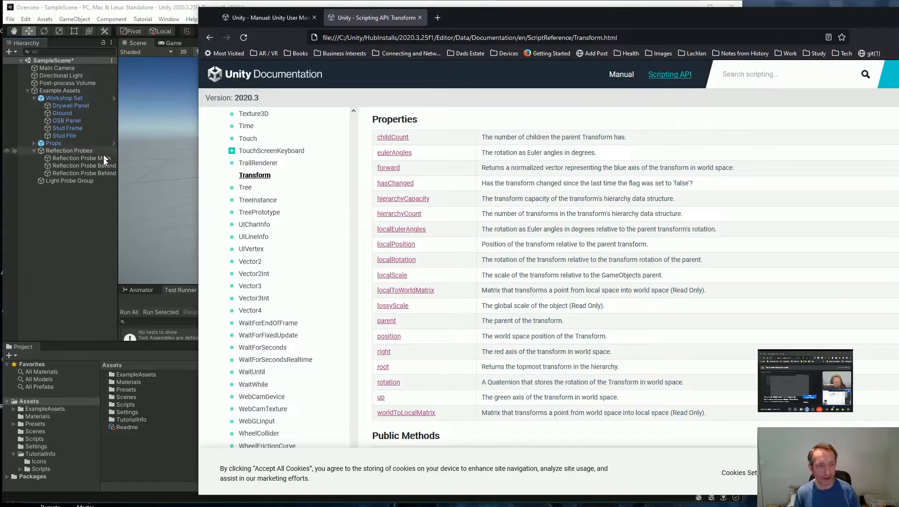
Return to the Unity editor and select the Workshop Set object to inspect its components.
{"action": "left_click", "coordinate": [53, 257]}
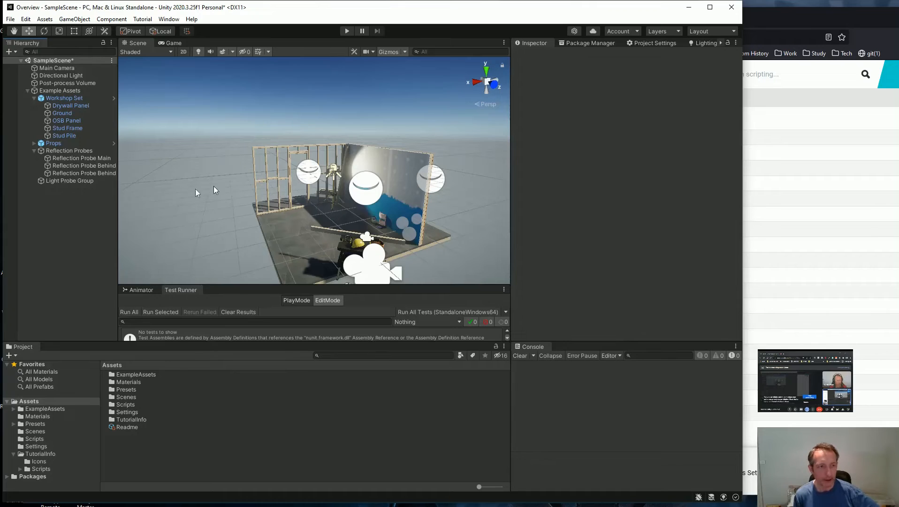
{"action": "left_click", "coordinate": [64, 99]}
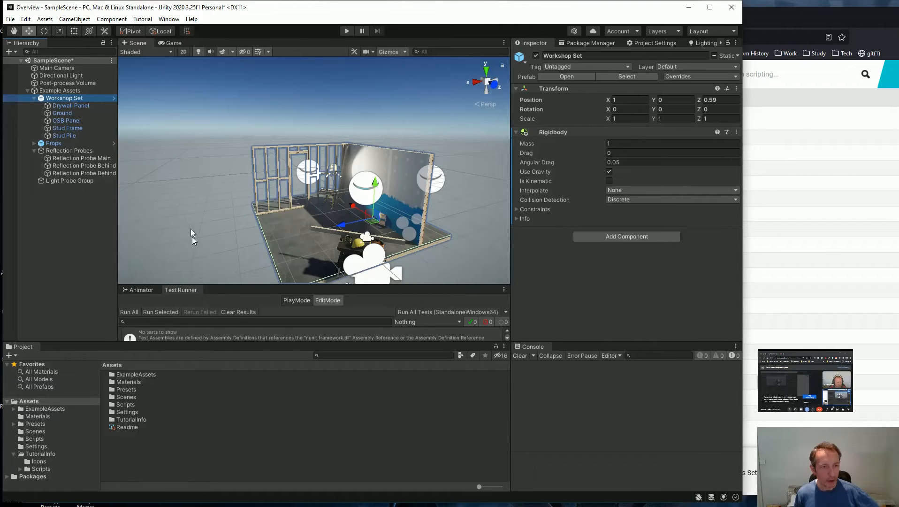
Switch to the Game view and review its resolution, display and scale options, keeping Full HD (1920x1080) and Display 1.
{"action": "left_click", "coordinate": [169, 43]}
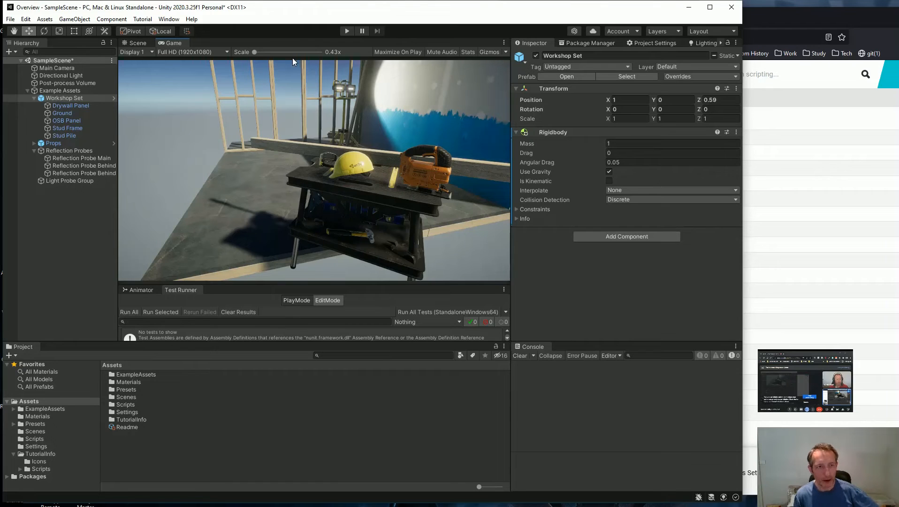
{"action": "left_click", "coordinate": [225, 52]}
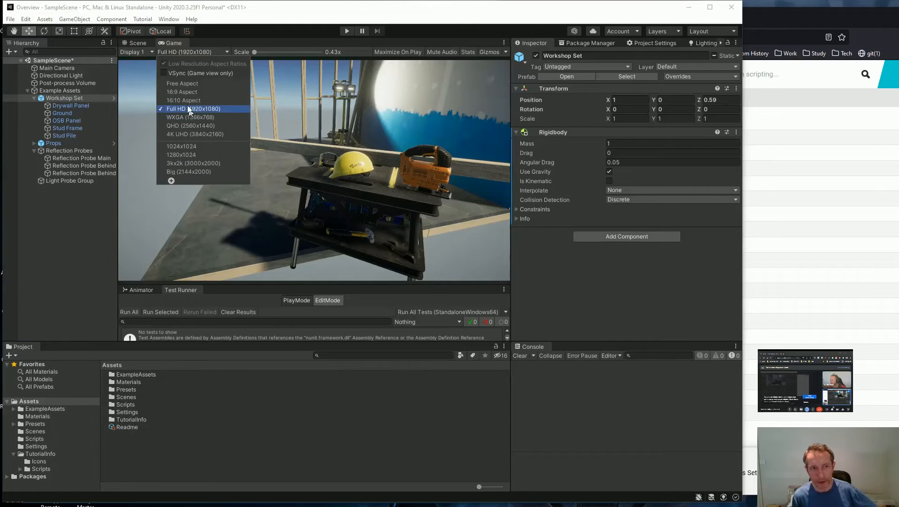
{"action": "left_click", "coordinate": [351, 129]}
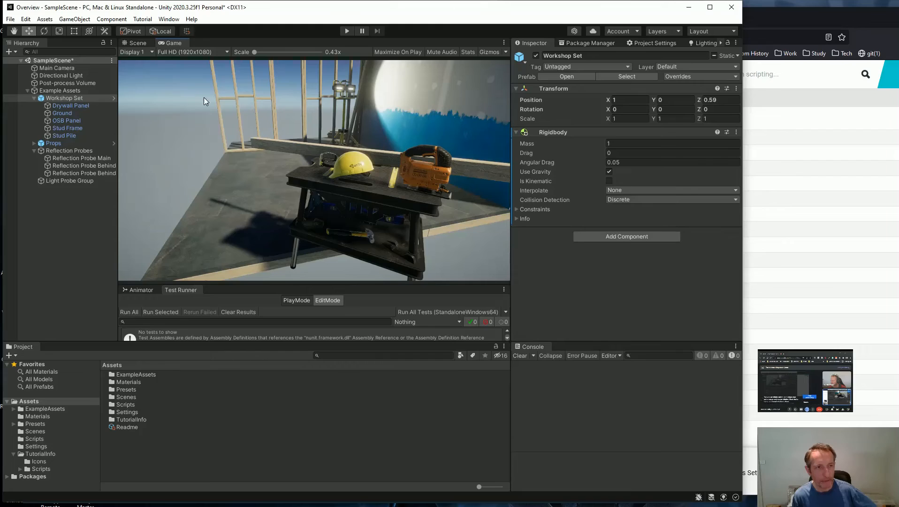
{"action": "left_click", "coordinate": [146, 51]}
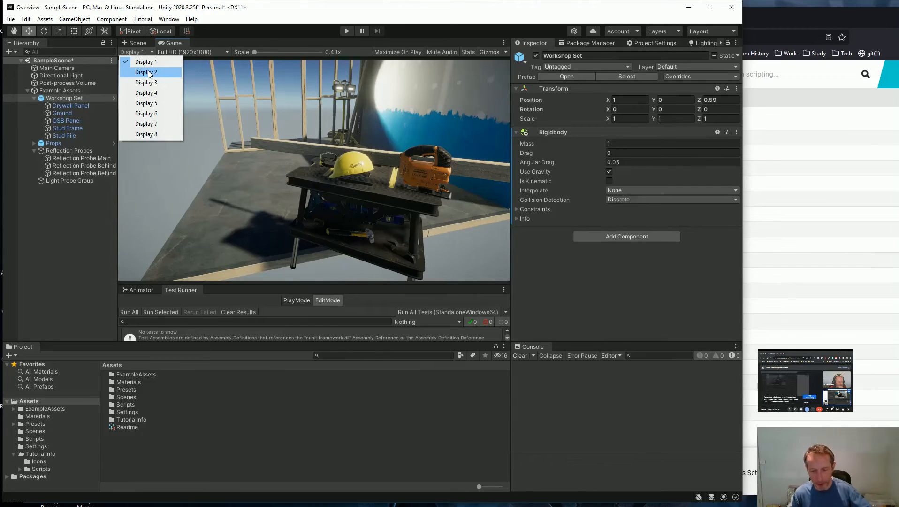
{"action": "left_click", "coordinate": [244, 82]}
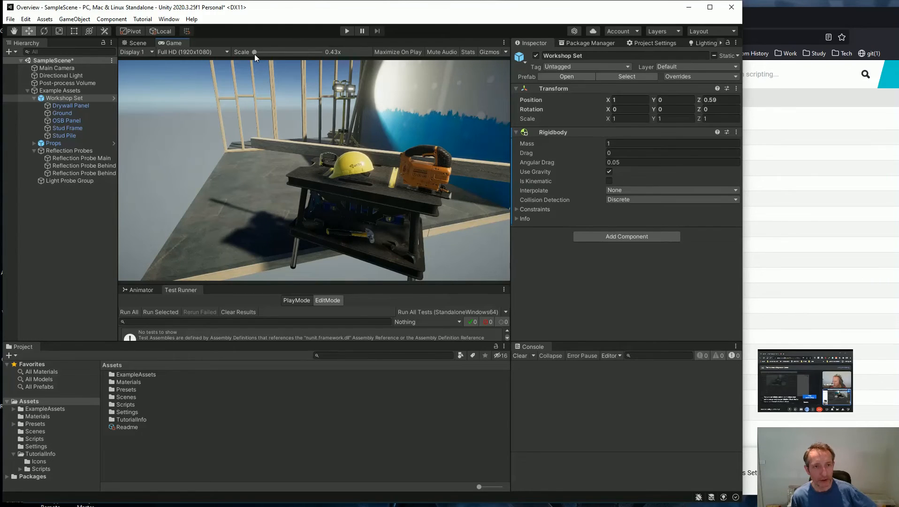
{"action": "mouse_move", "coordinate": [254, 54]}
{"action": "left_mouse_down"}
{"action": "mouse_move", "coordinate": [302, 51]}
{"action": "mouse_move", "coordinate": [251, 56]}
{"action": "left_mouse_up"}
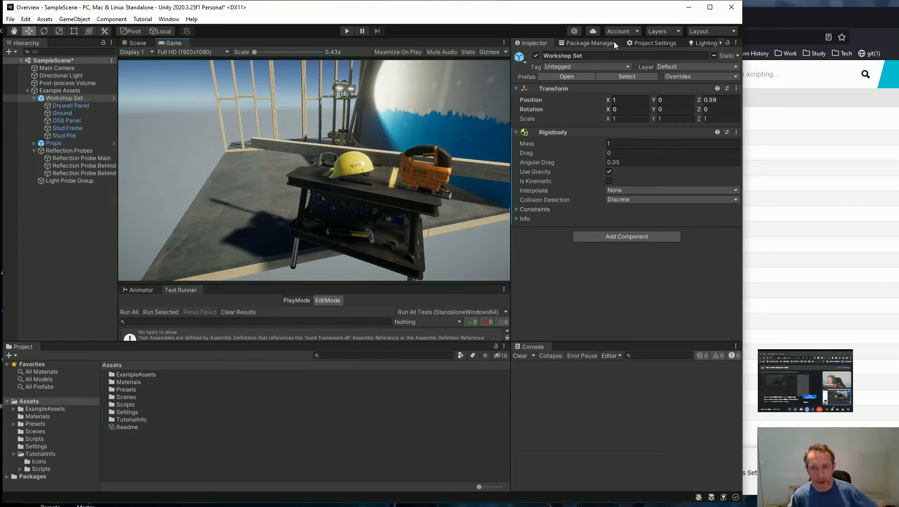
Show the Project Settings and look through the categories of available editor windows, including General, Audio and Panels.
{"action": "left_click", "coordinate": [662, 42]}
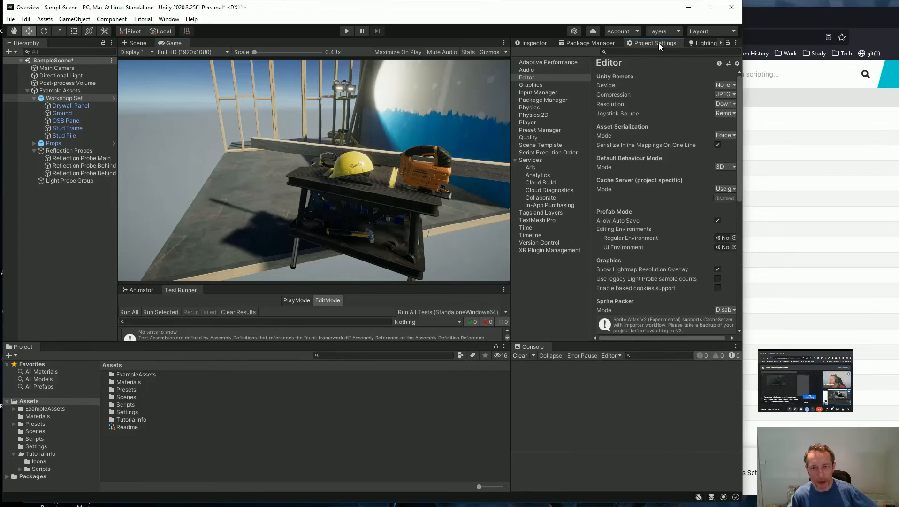
{"action": "left_click", "coordinate": [168, 19]}
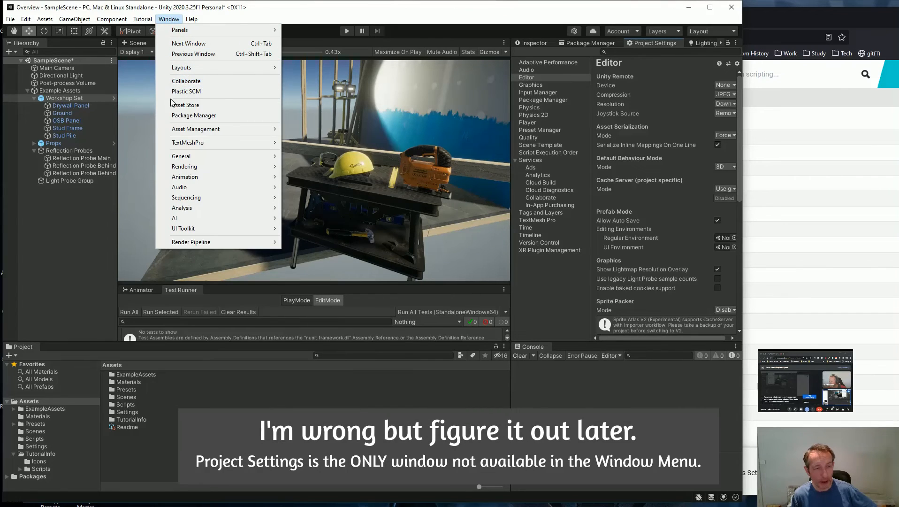
{"action": "mouse_move", "coordinate": [176, 156]}
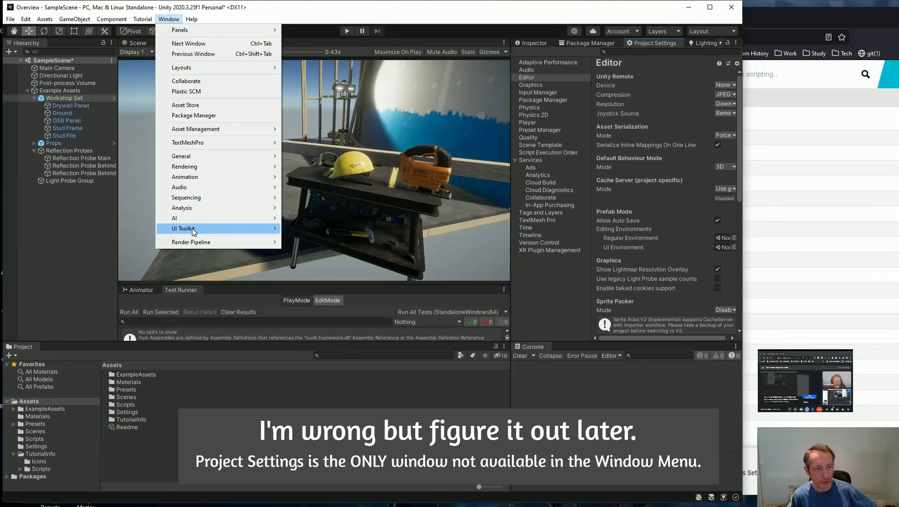
{"action": "mouse_move", "coordinate": [179, 134]}
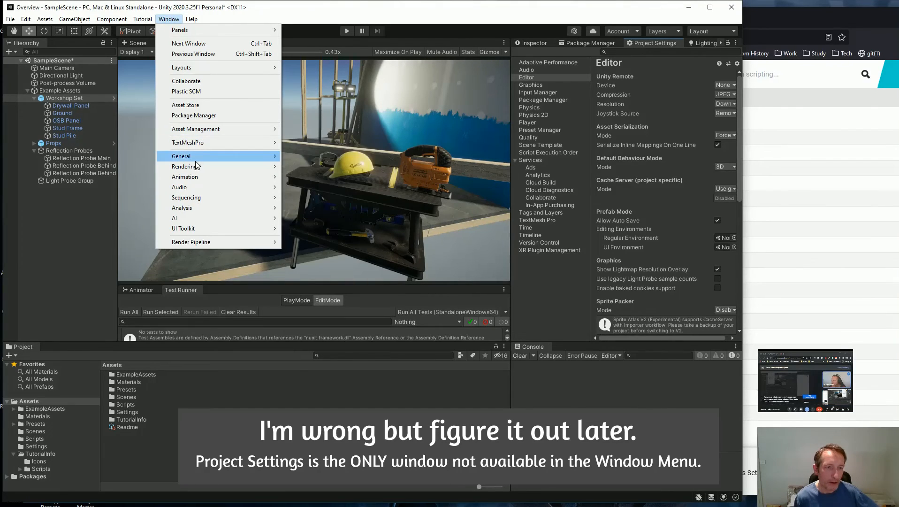
{"action": "mouse_move", "coordinate": [253, 157]}
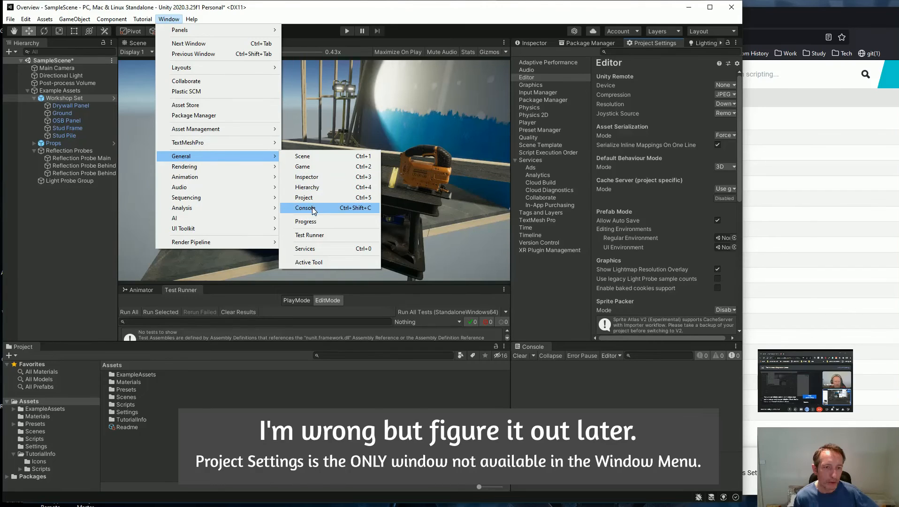
{"action": "mouse_move", "coordinate": [215, 187]}
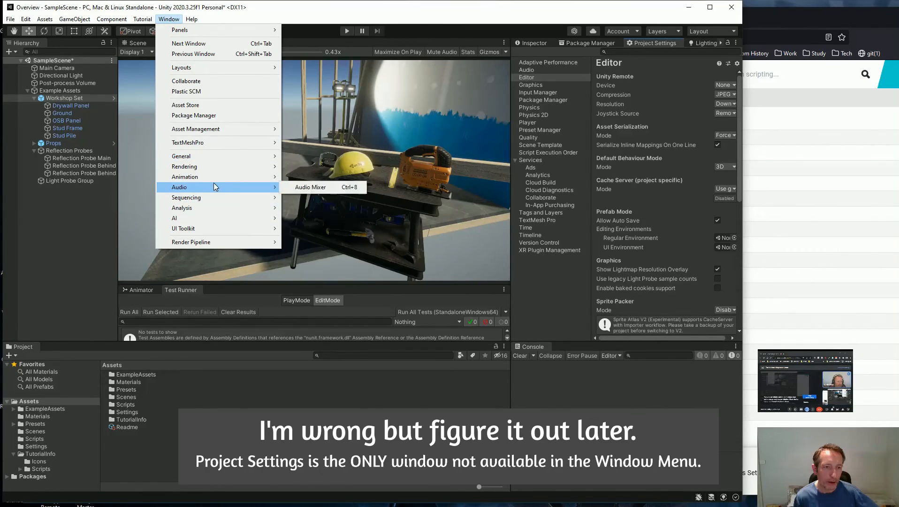
{"action": "mouse_move", "coordinate": [263, 30]}
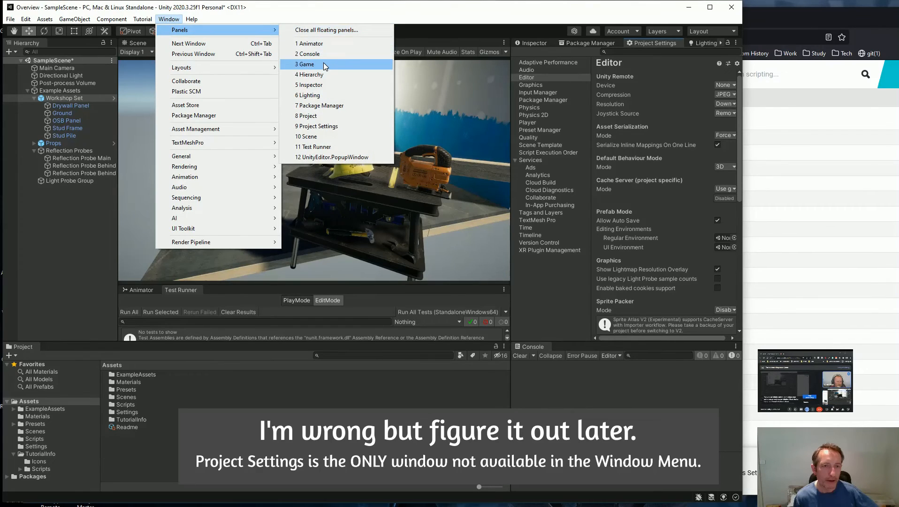
Bring the Test Runner, Animator and Scene panels to the front one after another.
{"action": "left_click", "coordinate": [314, 146]}
{"action": "left_click", "coordinate": [136, 290]}
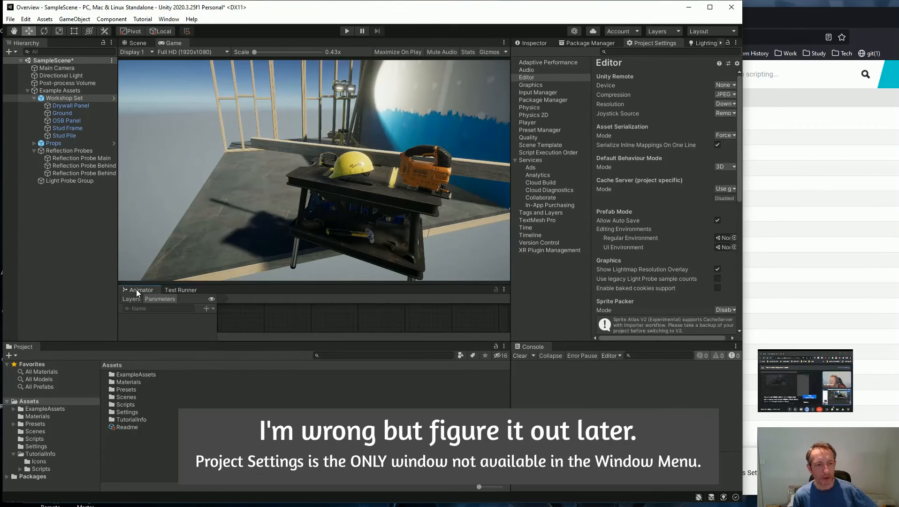
{"action": "left_click", "coordinate": [164, 19]}
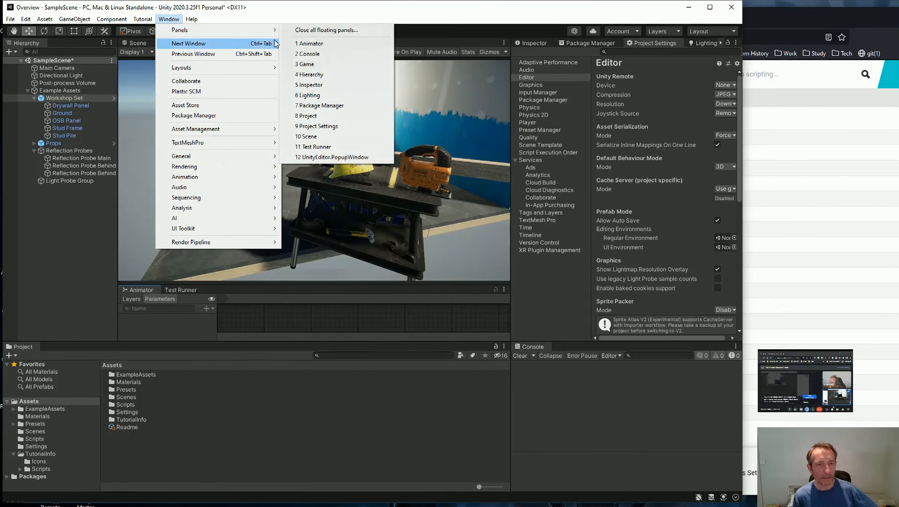
{"action": "left_click", "coordinate": [307, 136]}
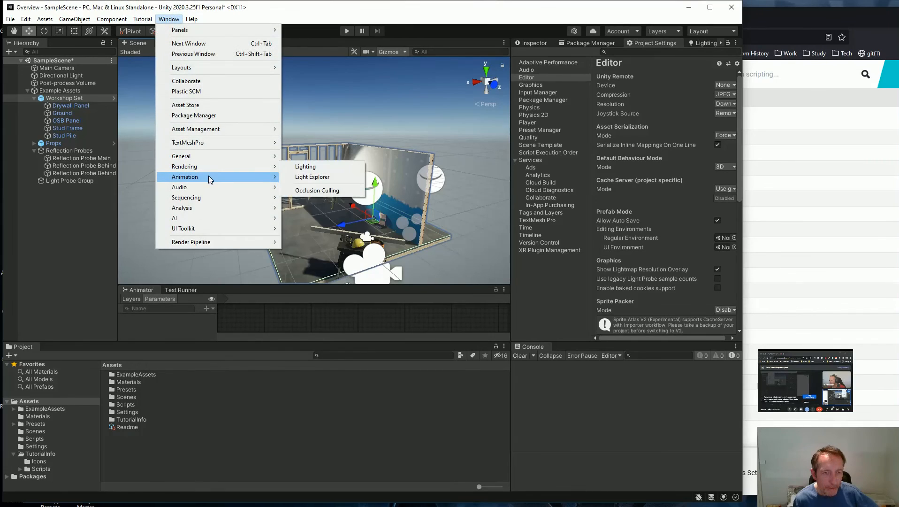
{"action": "left_click", "coordinate": [244, 22]}
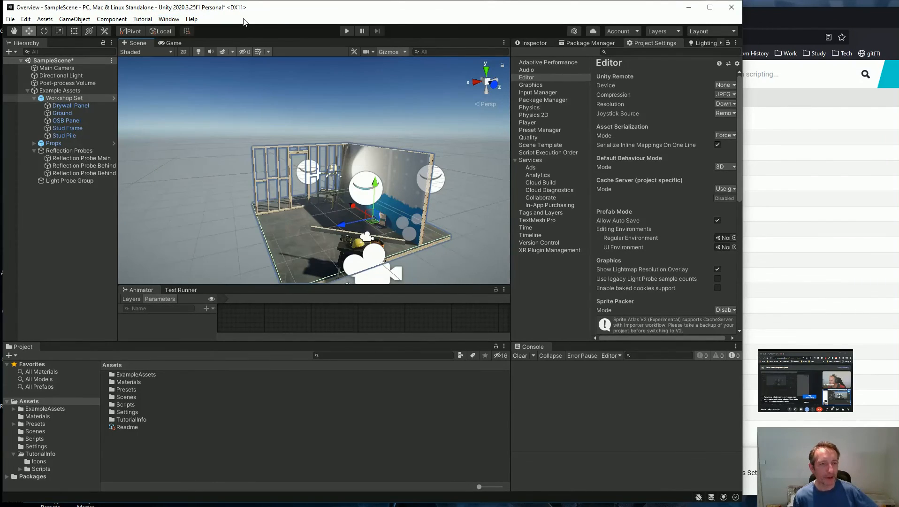
Open the Project Settings using the dedicated editor command.
{"action": "left_click", "coordinate": [27, 20]}
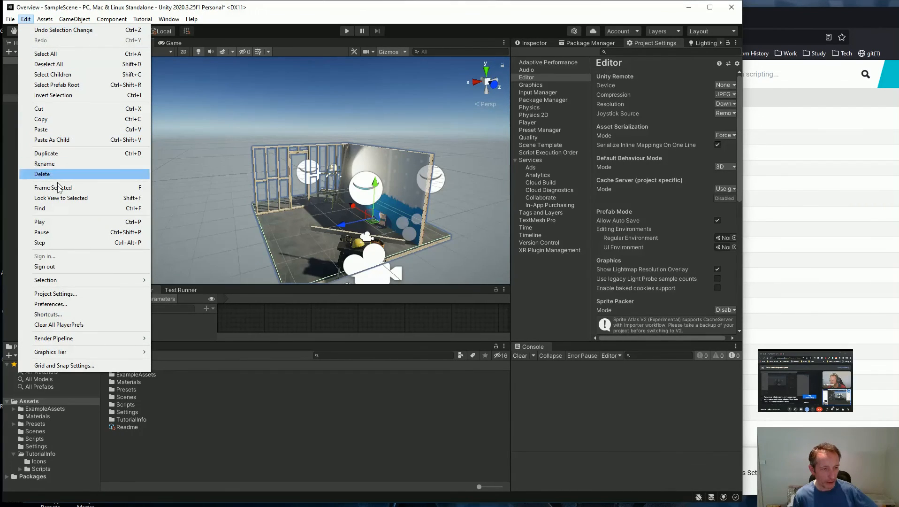
{"action": "left_click", "coordinate": [56, 294]}
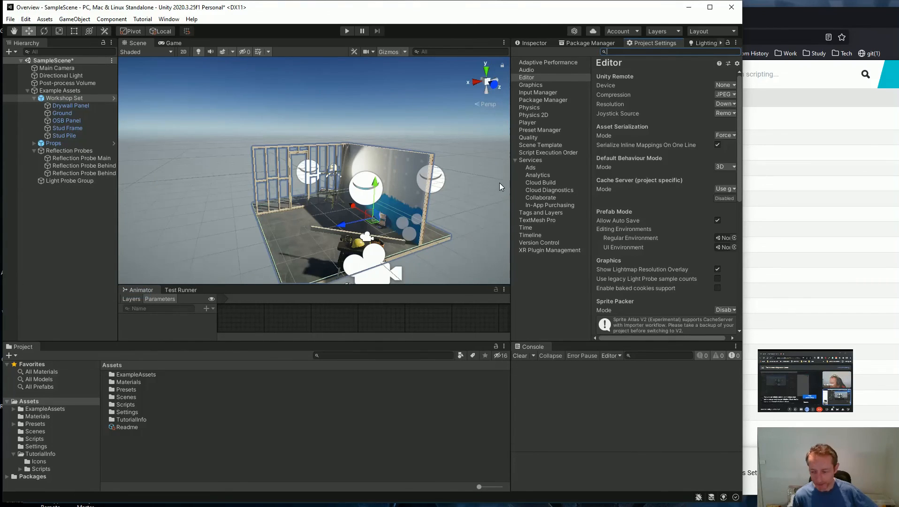